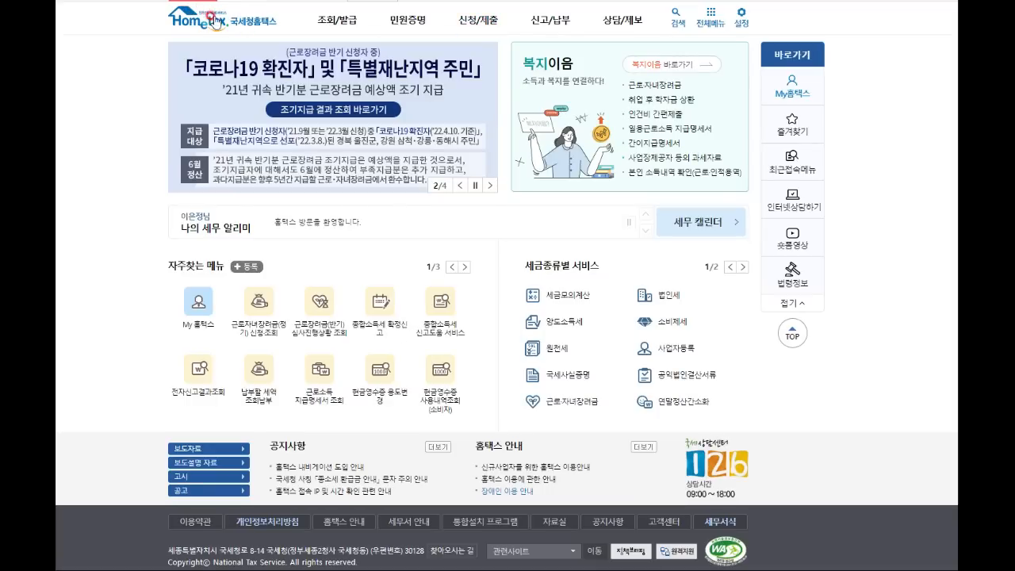
- Open the 종합소득세 확정신고 filing service from the home page
left_click(603, 24)
left_click(223, 229)
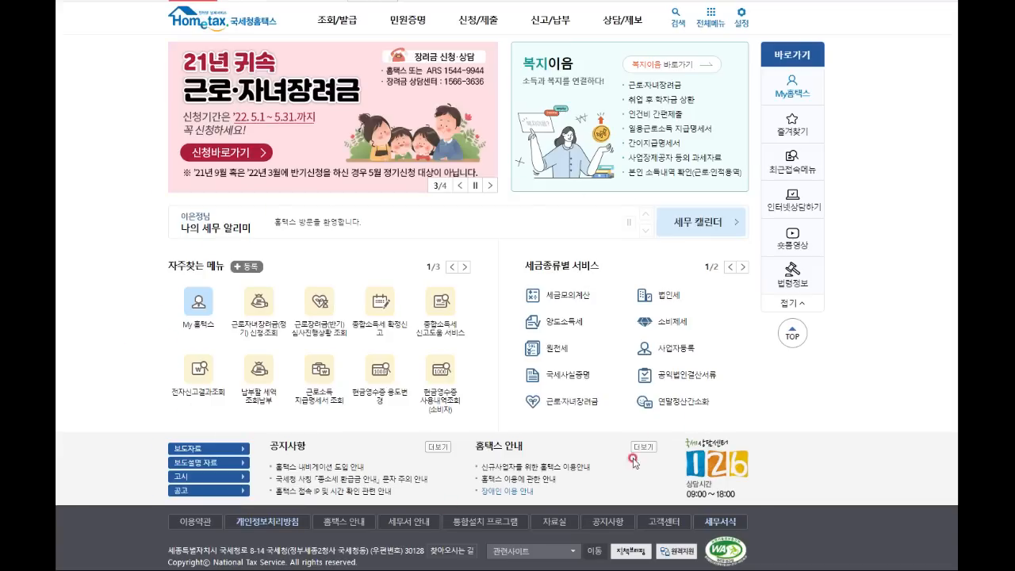
left_click(617, 265)
left_click(385, 303)
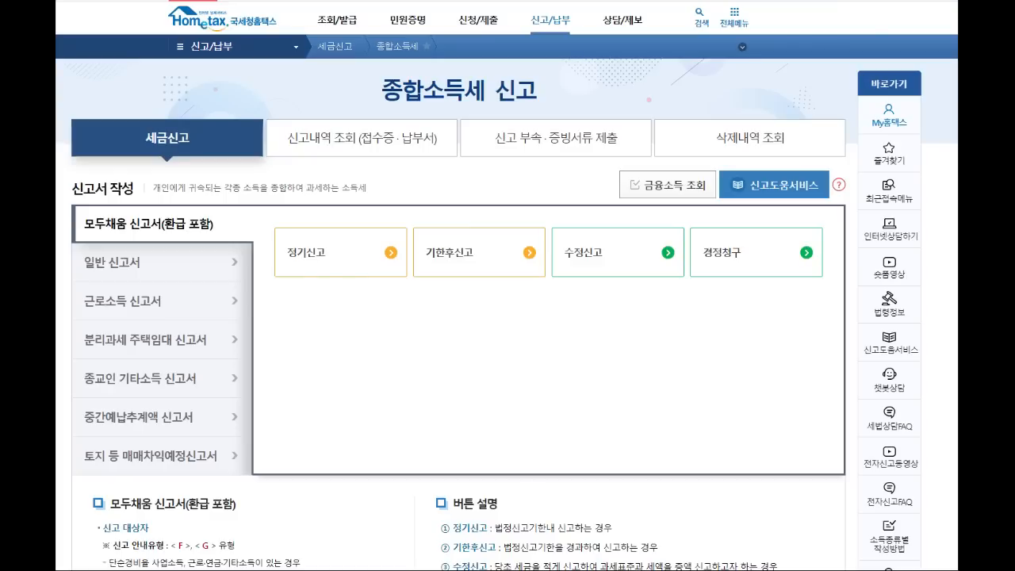
left_click(431, 111)
- Start a 정기신고 under 근로소득 신고서 and accept the e-filing tax credit notice
mouse_move(177, 302)
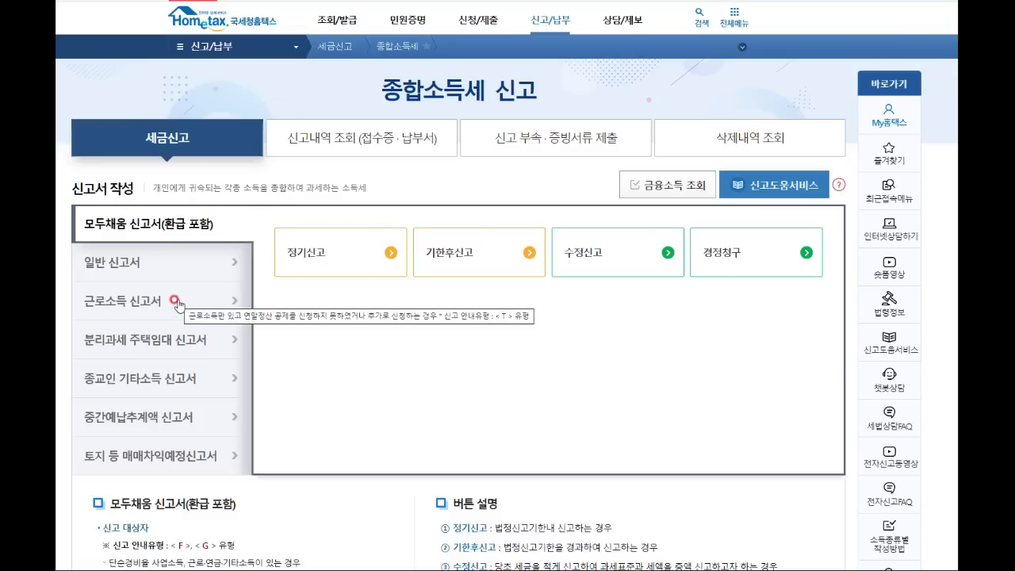
left_click(178, 303)
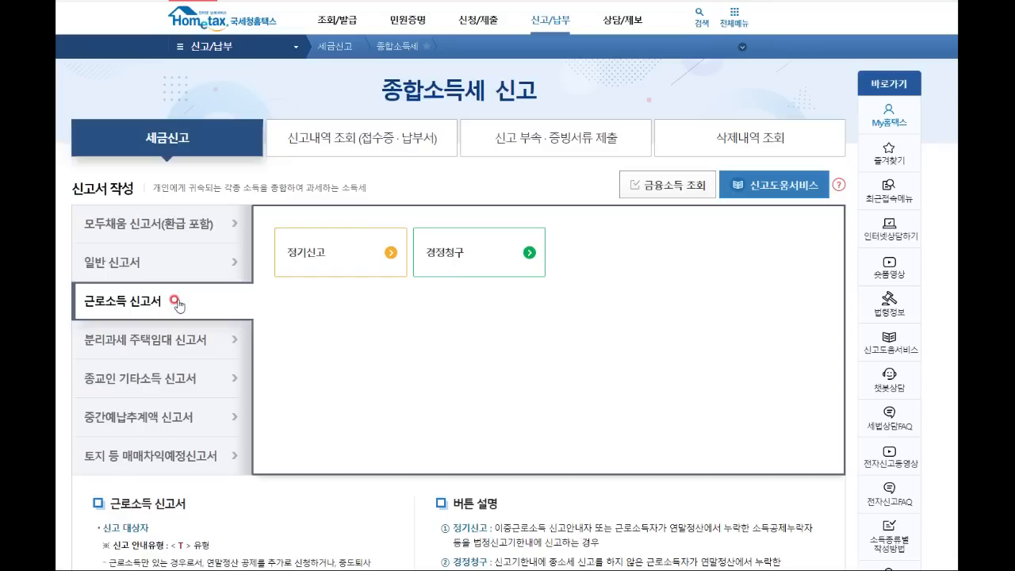
left_click(315, 254)
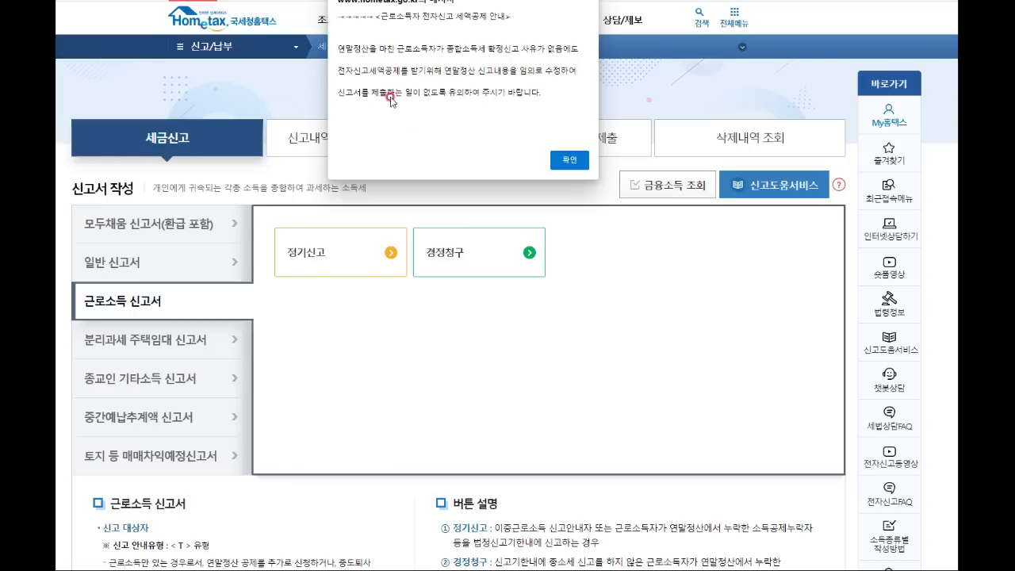
left_click(570, 161)
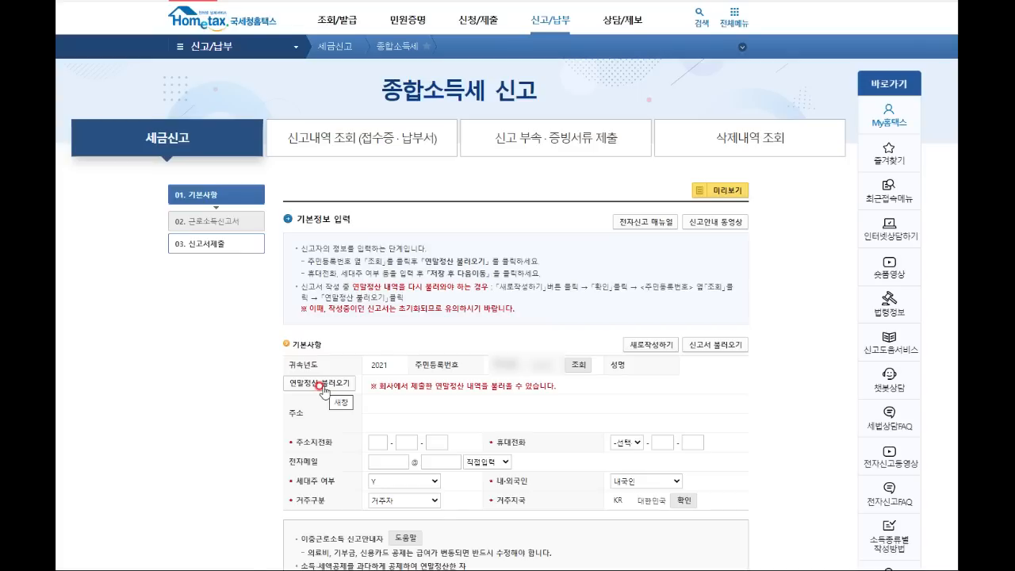
- Choose 010 as the mobile phone prefix in the filer's basic information
left_click(392, 462)
left_click(640, 442)
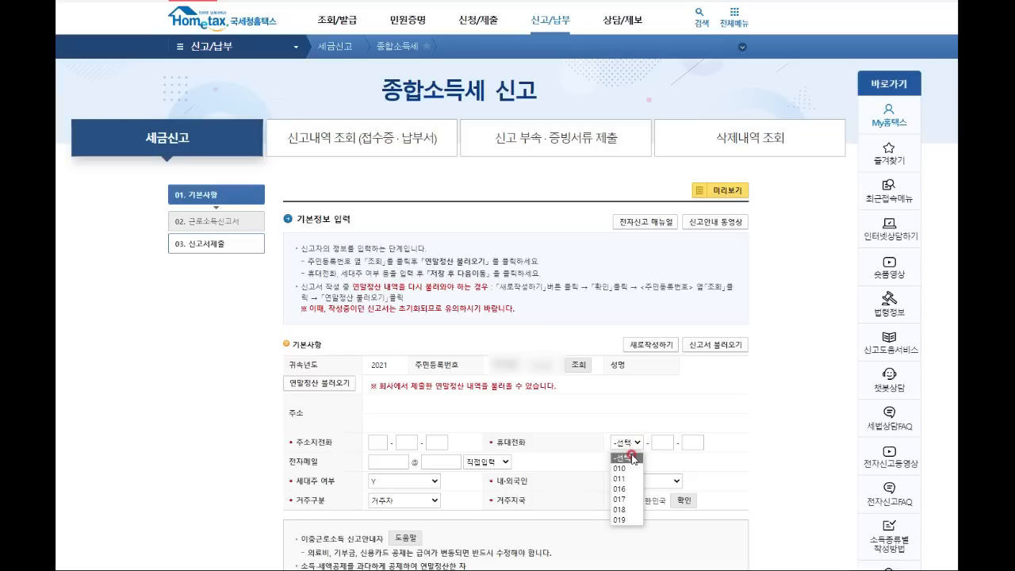
left_click(624, 468)
left_click(376, 453)
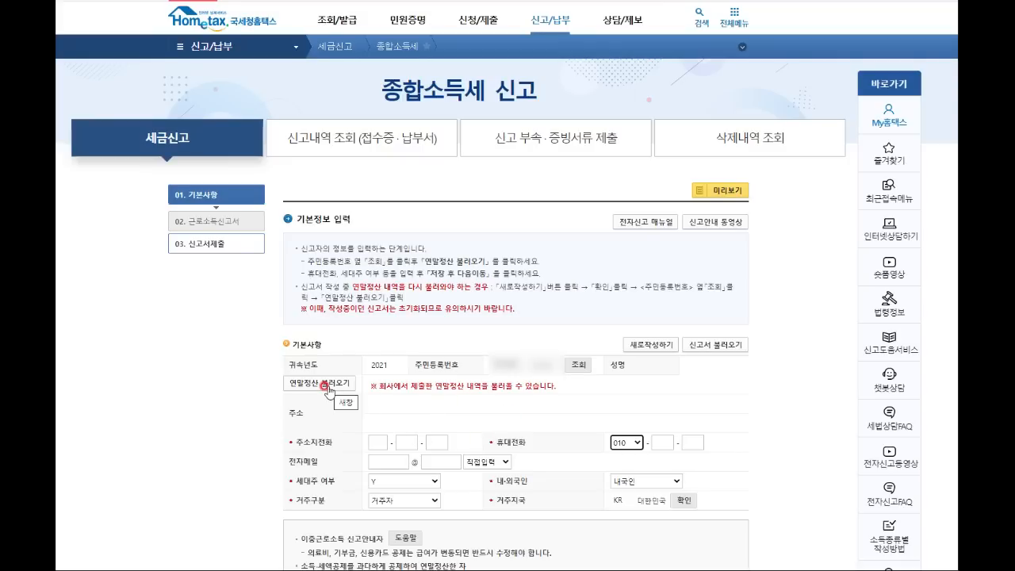
- Review the help text for 국민연금보험료공제 in the 근로소득신고서 and close it
left_click(880, 108)
scroll(929, 80, "down", 3)
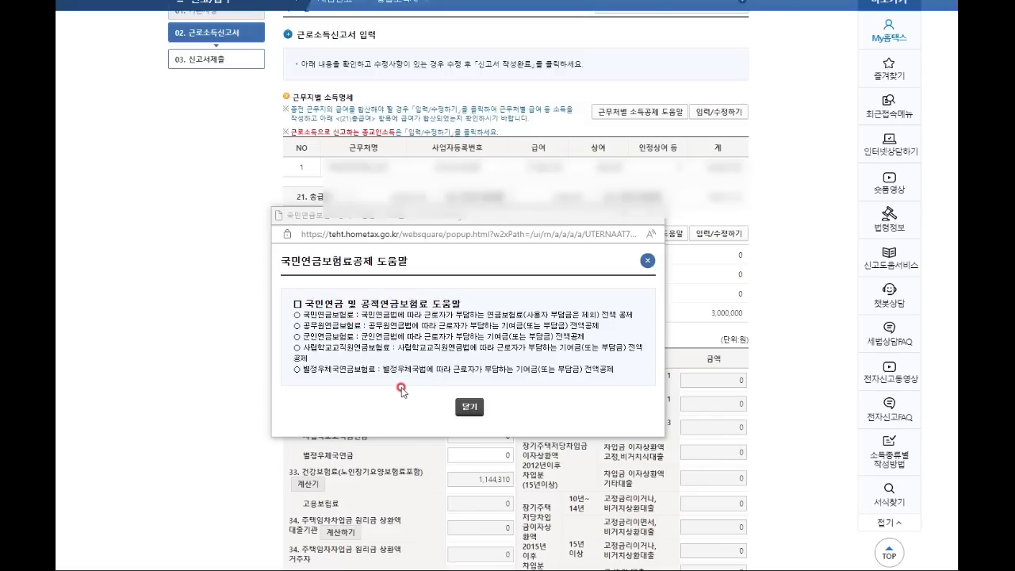
left_click(468, 404)
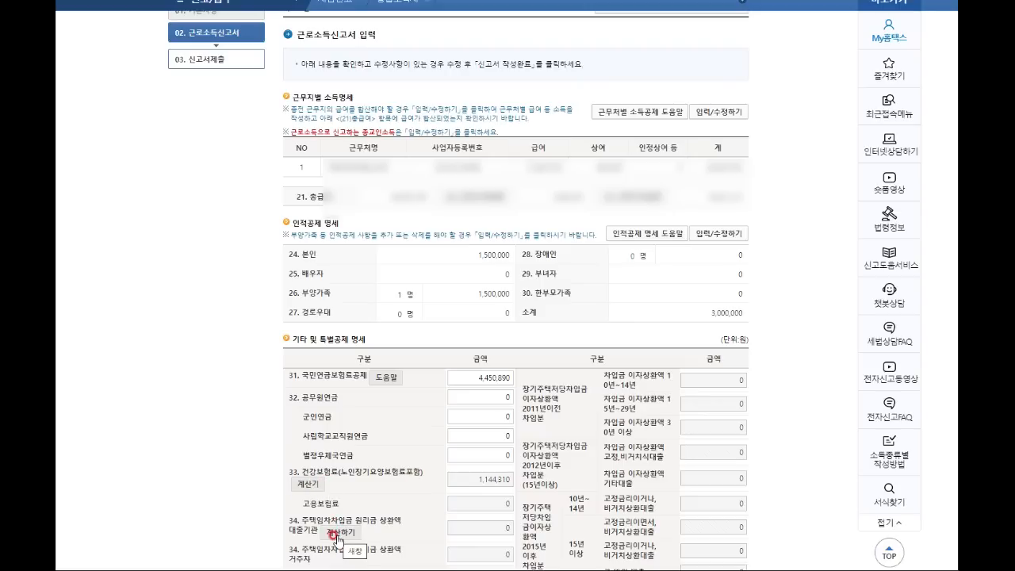
- Open the 건강보험료 deduction calculator and load the 2021 simplified data for January through October
left_click(309, 489)
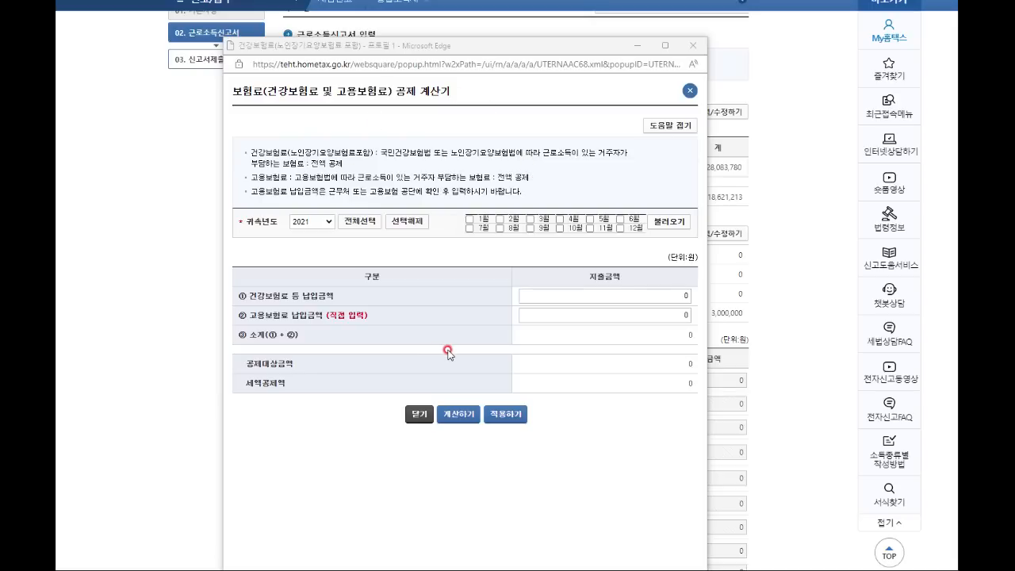
left_click(351, 222)
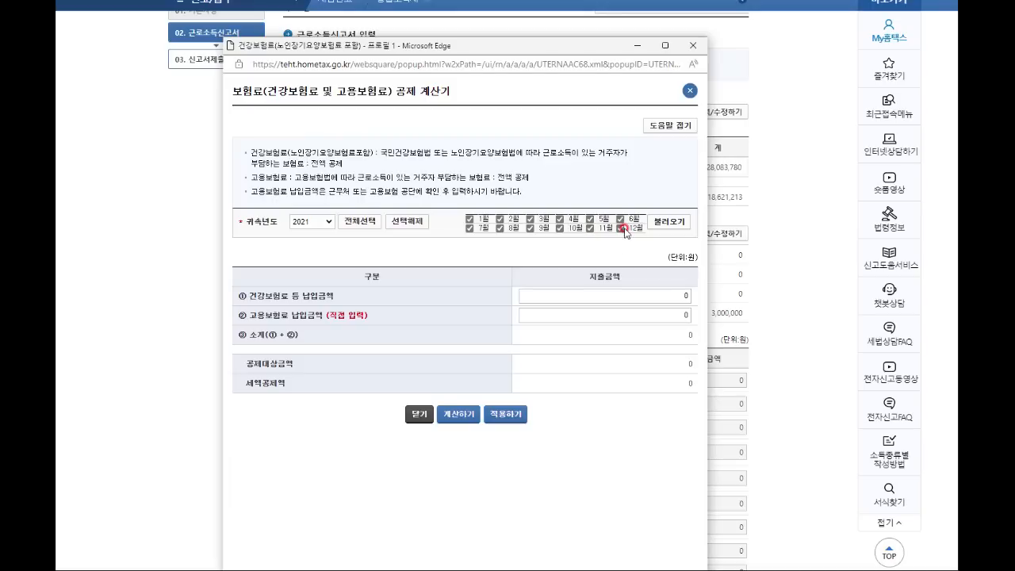
left_click(590, 229)
left_click(589, 230)
left_click(667, 224)
left_click(529, 128)
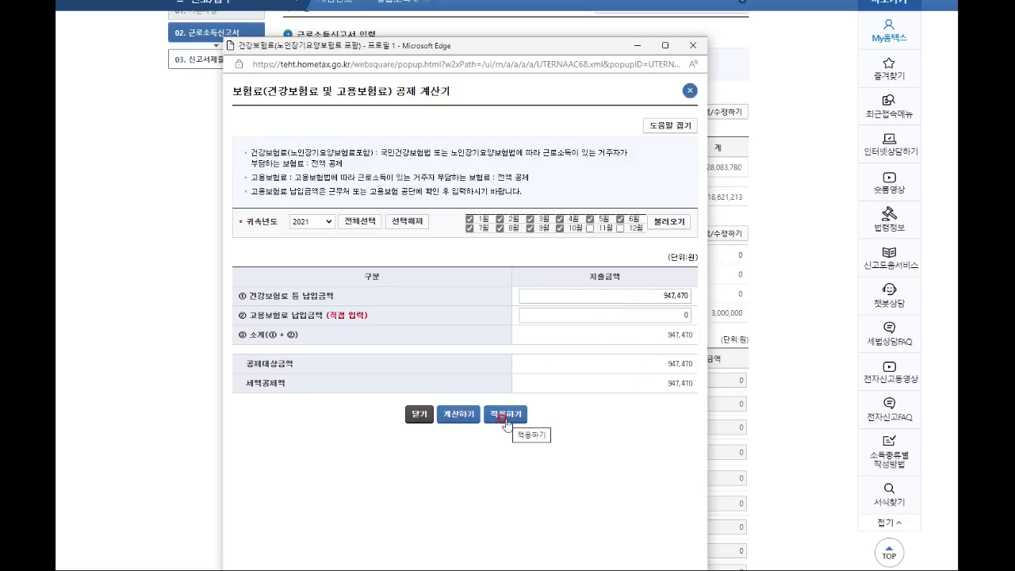
- Include November and December, reload the 건강보험료 simplified data and apply it to the return
left_click(591, 228)
left_click(619, 228)
left_click(672, 224)
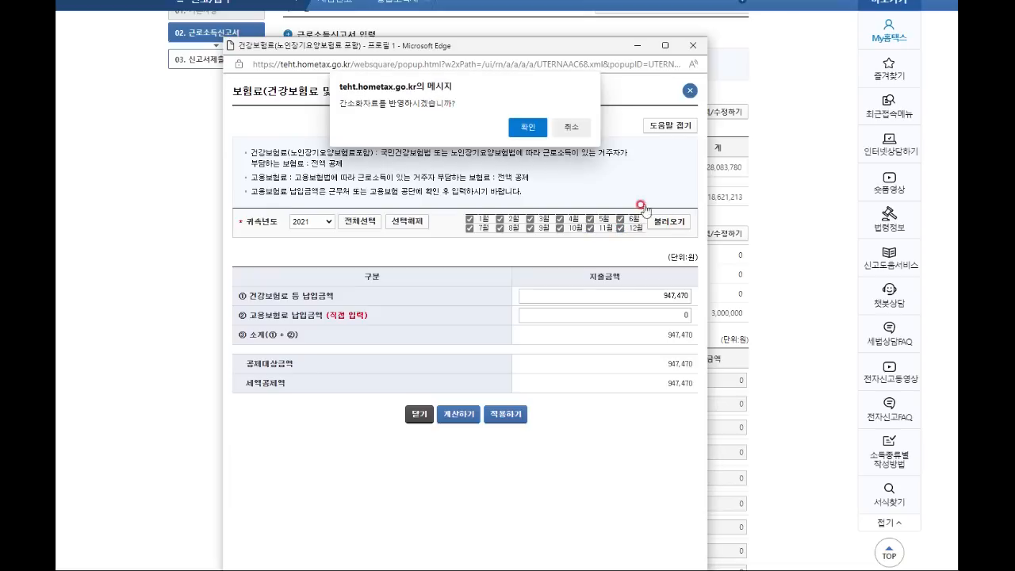
left_click(528, 127)
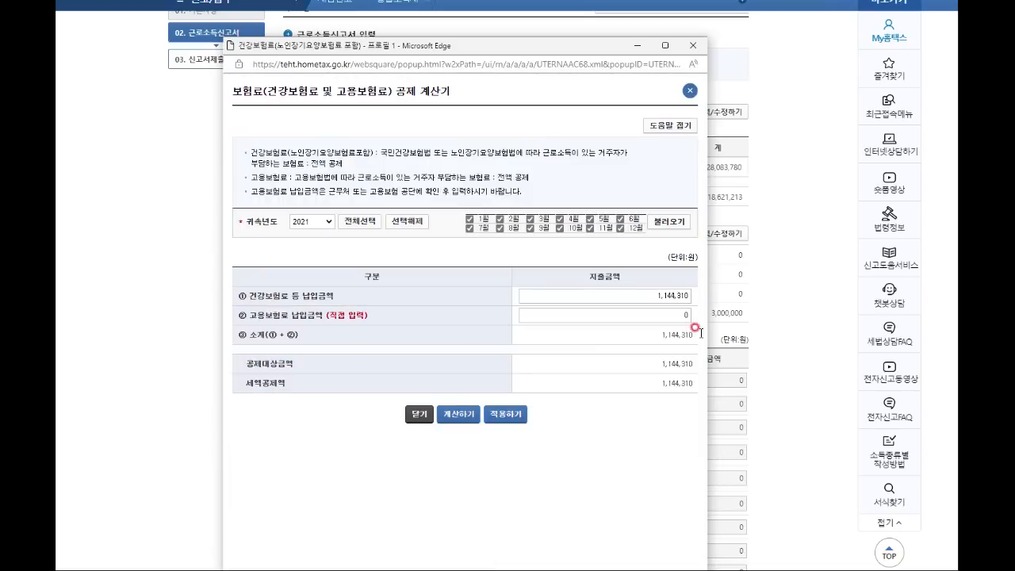
left_click(505, 413)
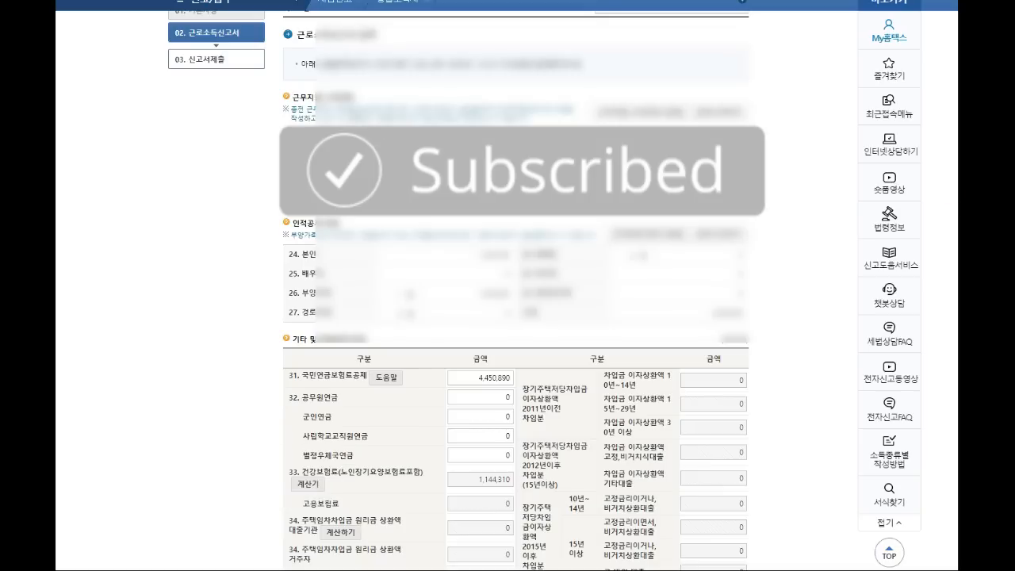
- Examine the 그 밖의 소득공제, 과세표준 및 산출세액, 세액감면 and 세액공제 sections of the return
scroll(515, 317, "down", 2)
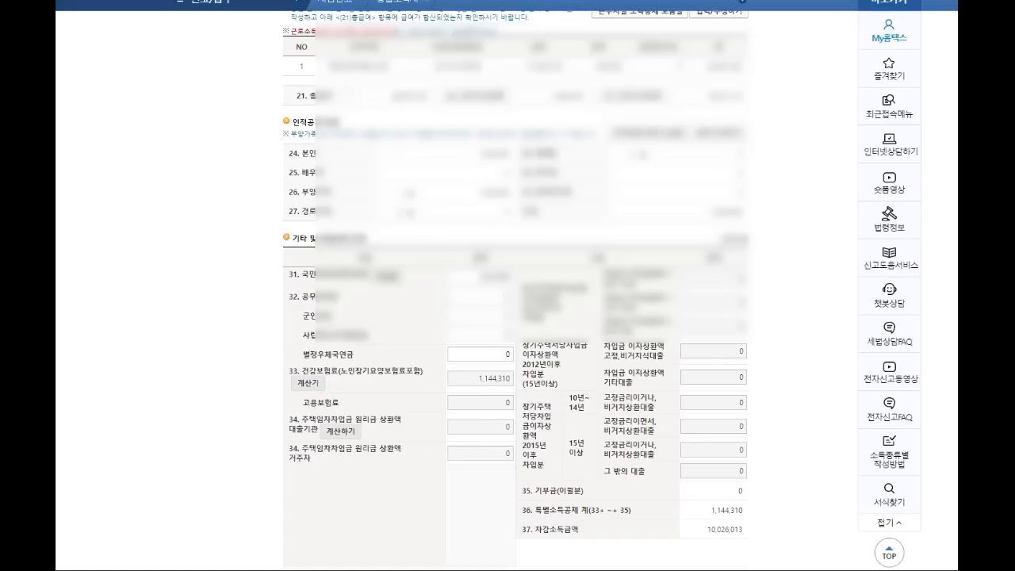
scroll(515, 317, "down", 3)
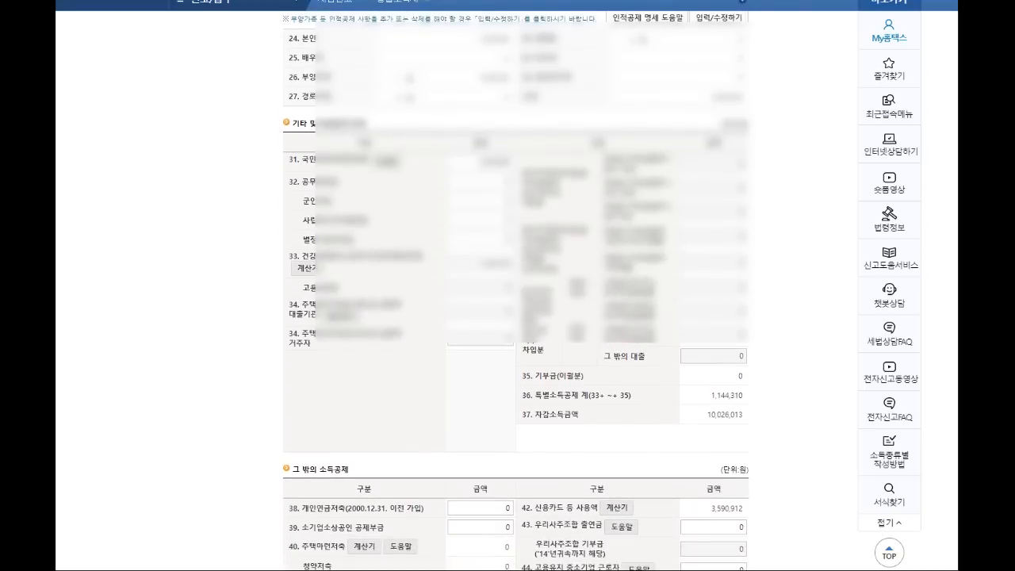
scroll(630, 415, "down", 2)
left_click(630, 415)
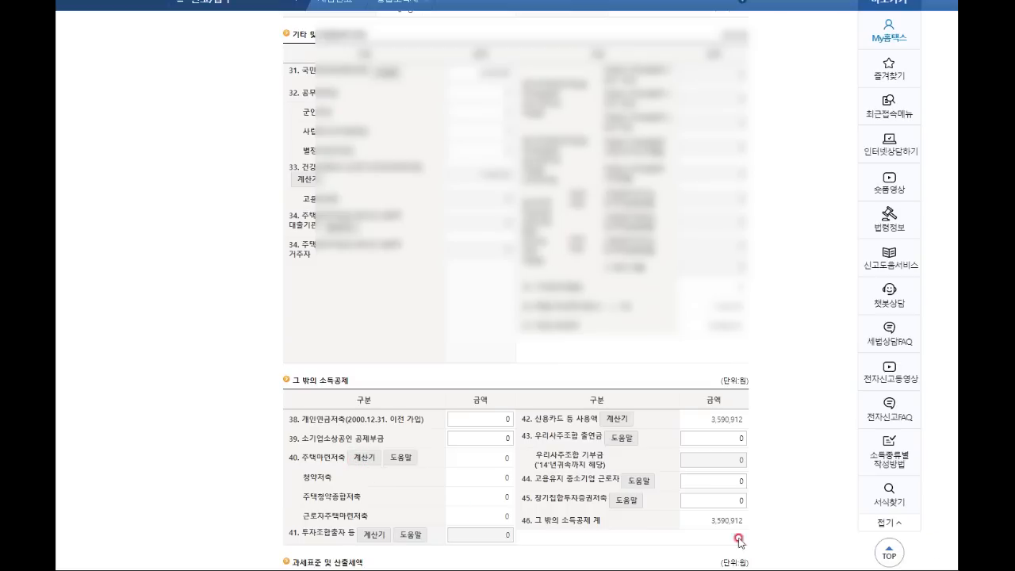
scroll(515, 294, "down", 3)
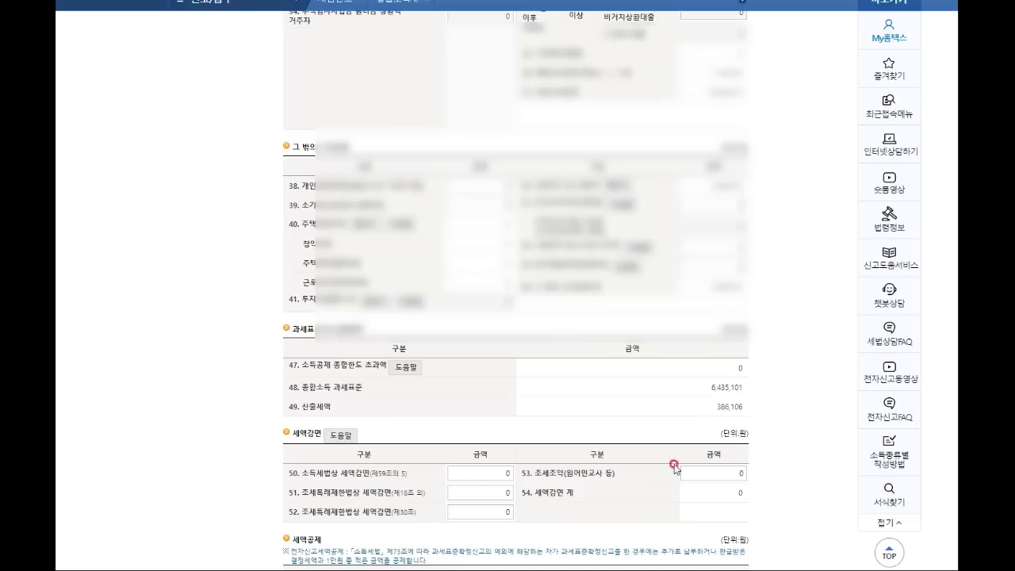
scroll(515, 290, "down", 2)
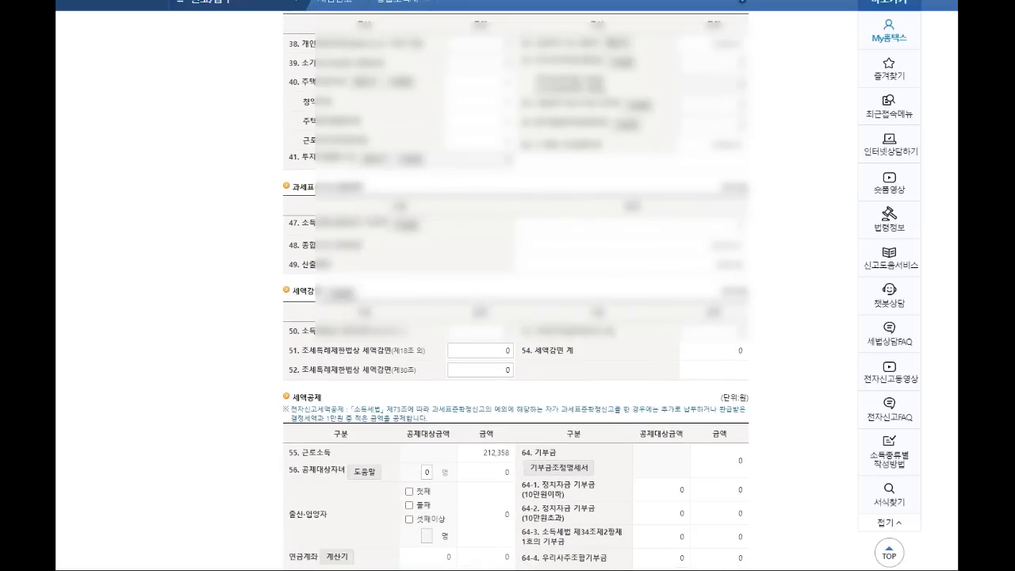
scroll(516, 291, "down", 1)
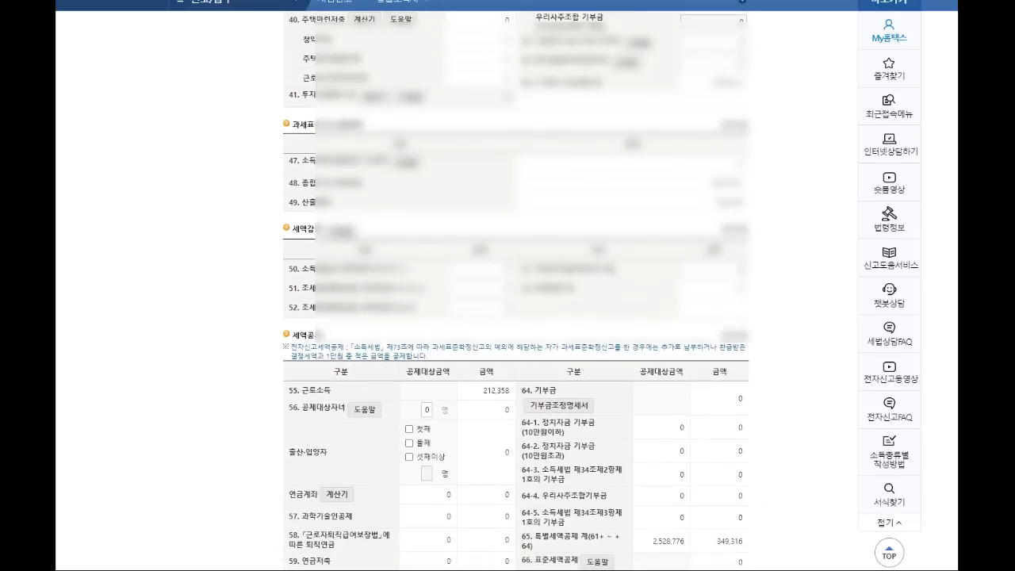
scroll(516, 290, "down", 1)
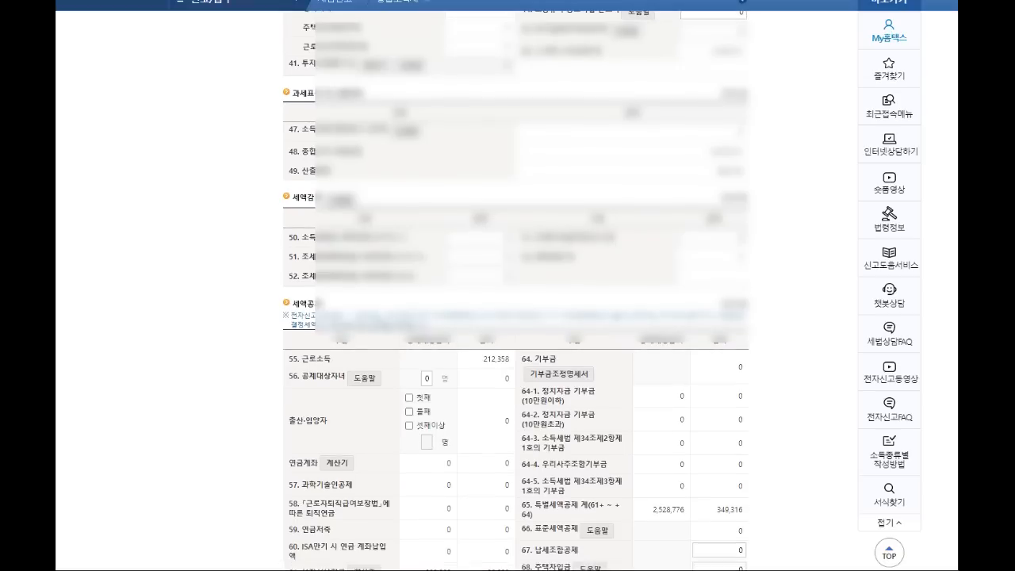
scroll(515, 291, "down", 1)
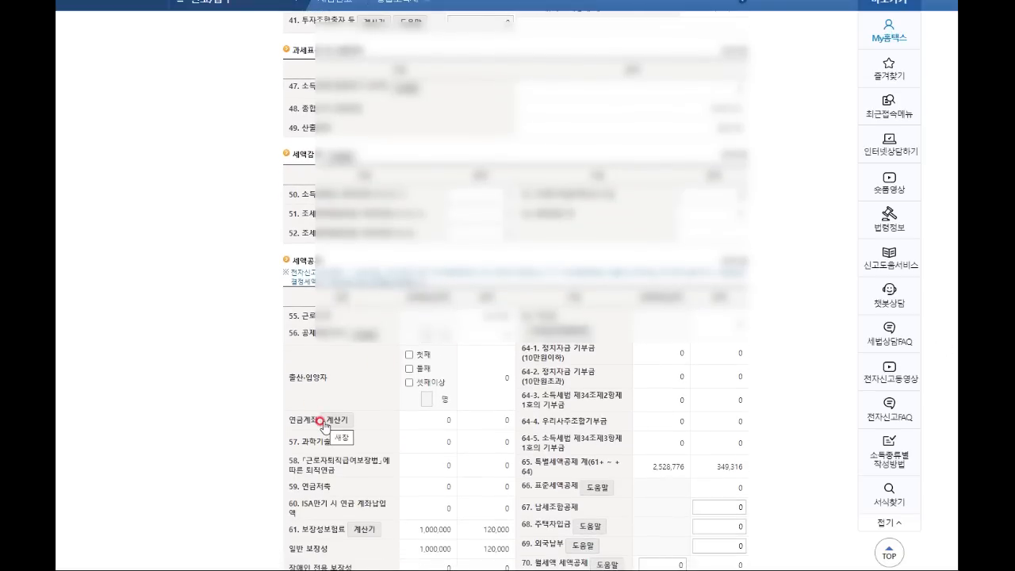
- Try loading the 보장성보험료 payments for all months of 2021 in the deduction calculator, and close it without applying
left_click(361, 531)
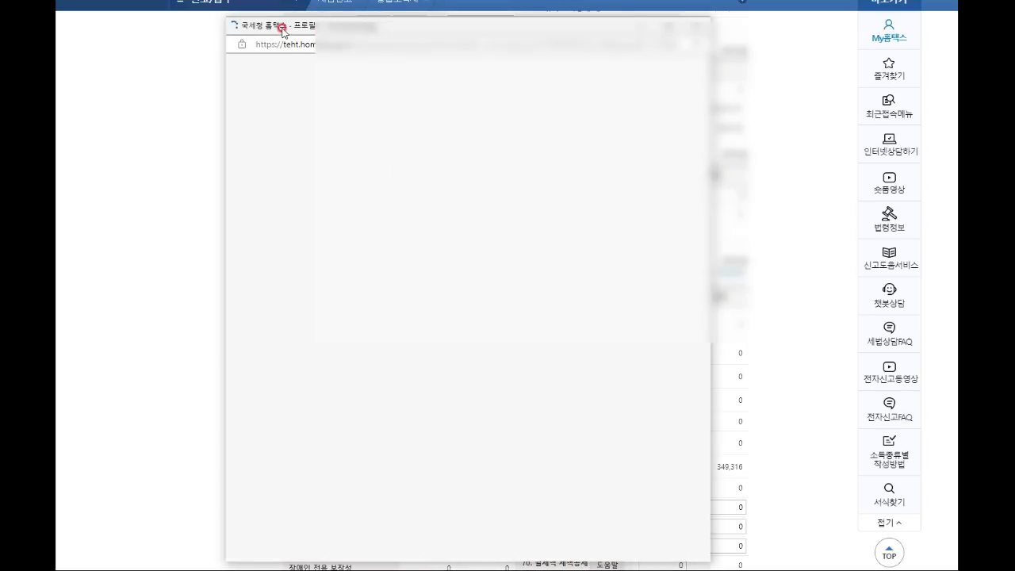
left_click_drag(280, 27, 287, 303)
left_click(363, 401)
left_click(681, 400)
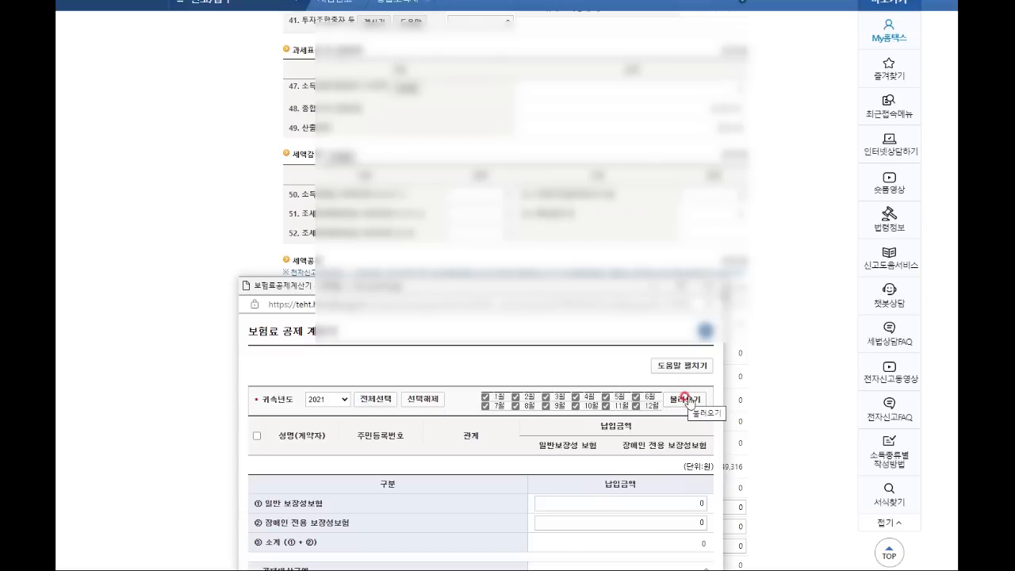
left_click(679, 402)
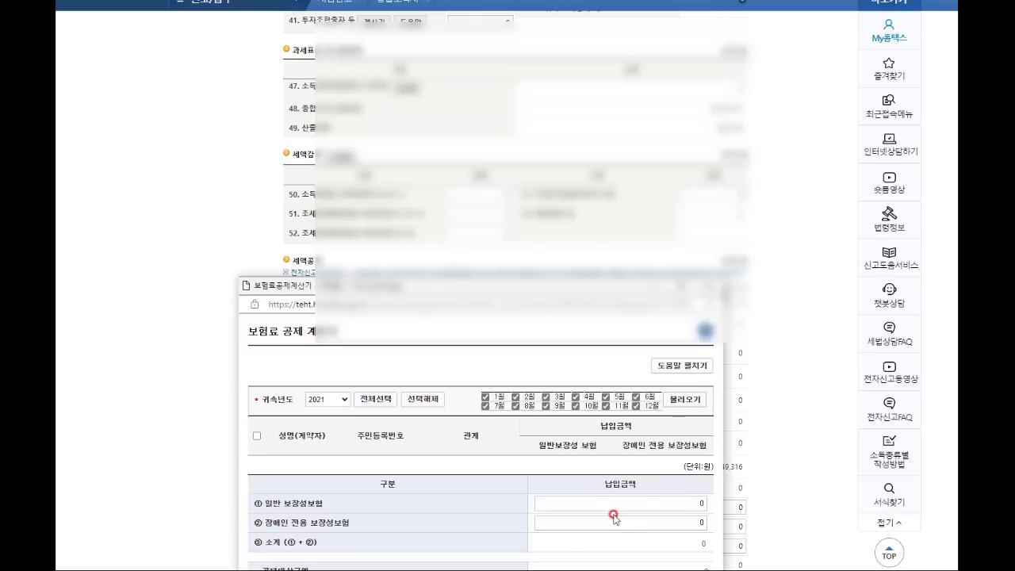
left_click_drag(274, 284, 178, 119)
left_click(434, 453)
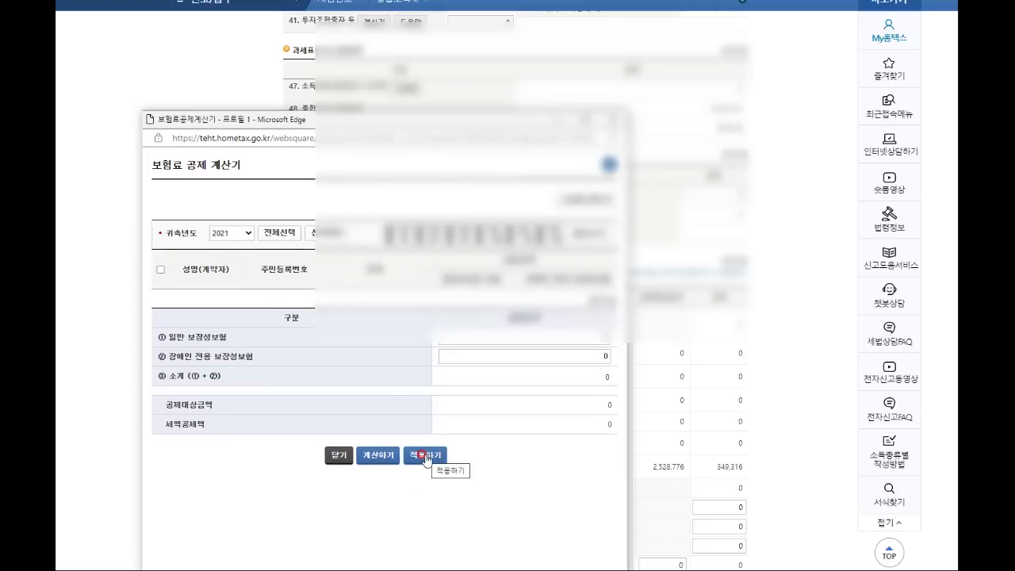
left_click_drag(251, 119, 159, 373)
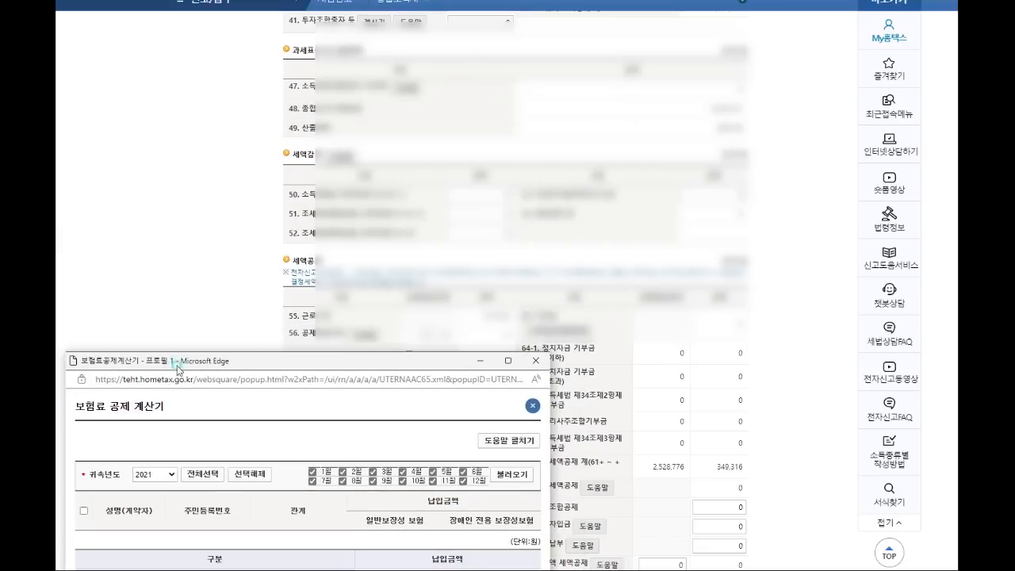
left_click(531, 357)
left_click(416, 513)
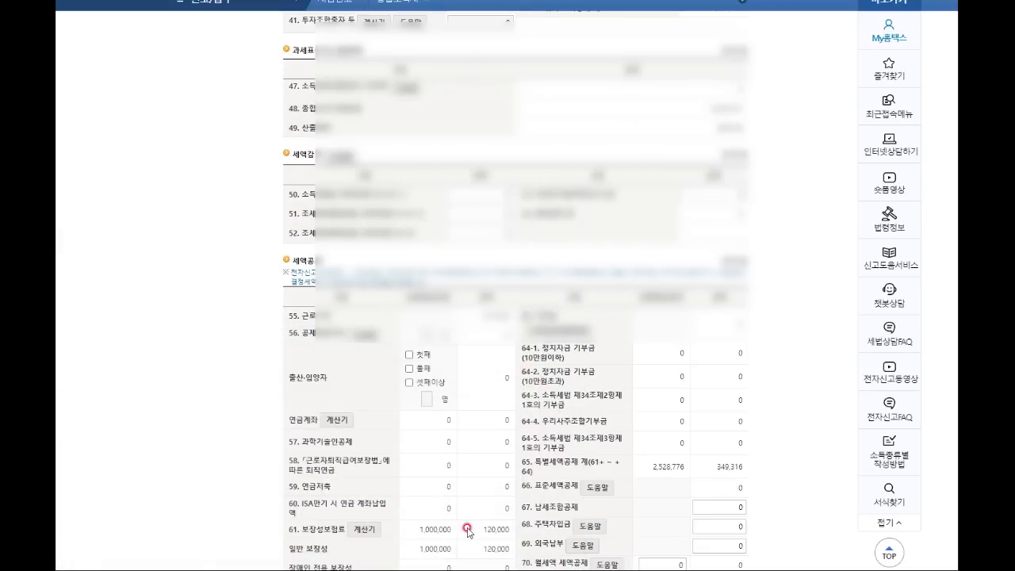
- Agree to the declaration for submitting the return, below the 납부(환급)세액 section
scroll(515, 317, "down", 1)
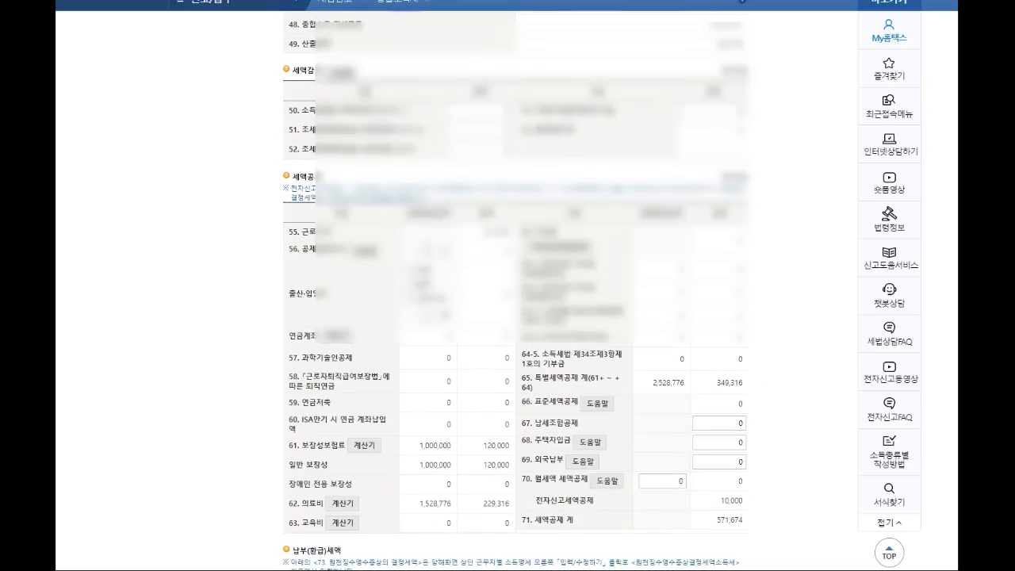
scroll(515, 317, "down", 3)
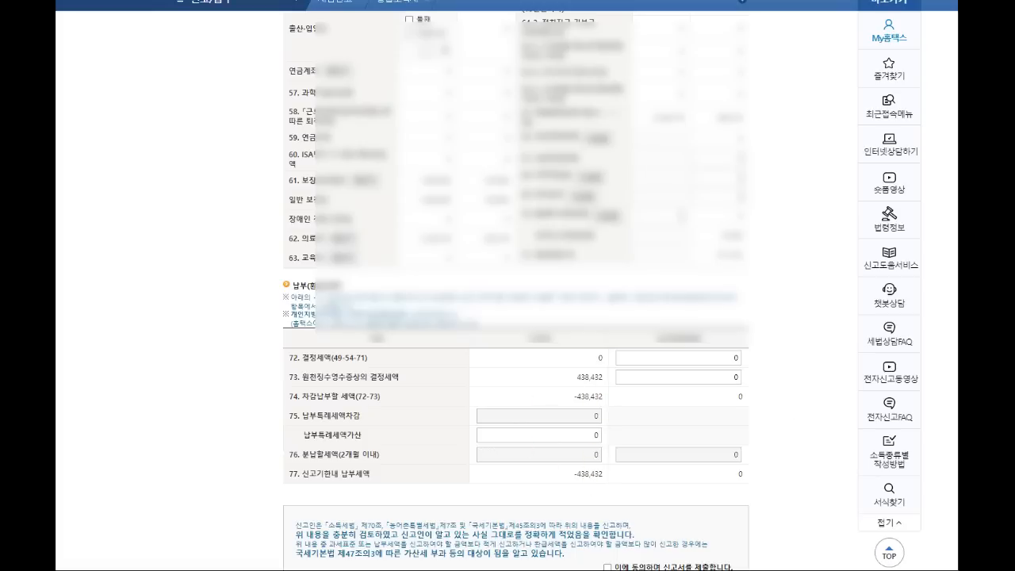
scroll(653, 465, "down", 2)
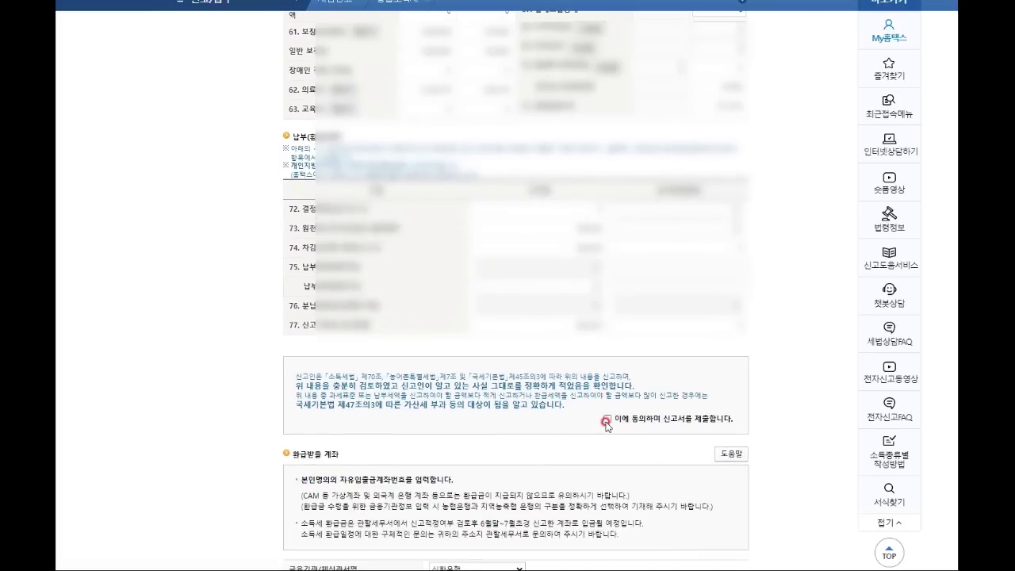
left_click(606, 419)
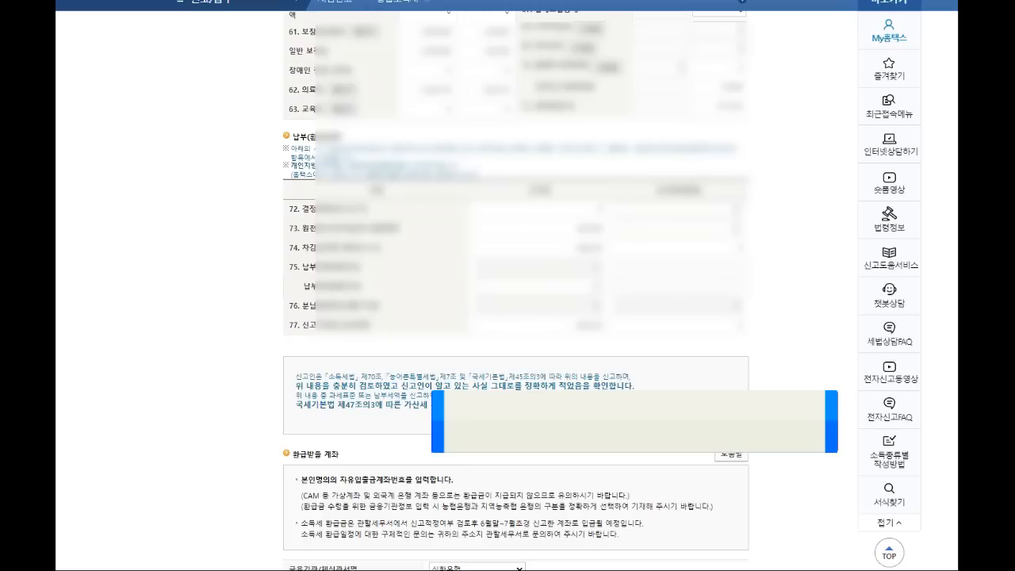
scroll(515, 317, "down", 2)
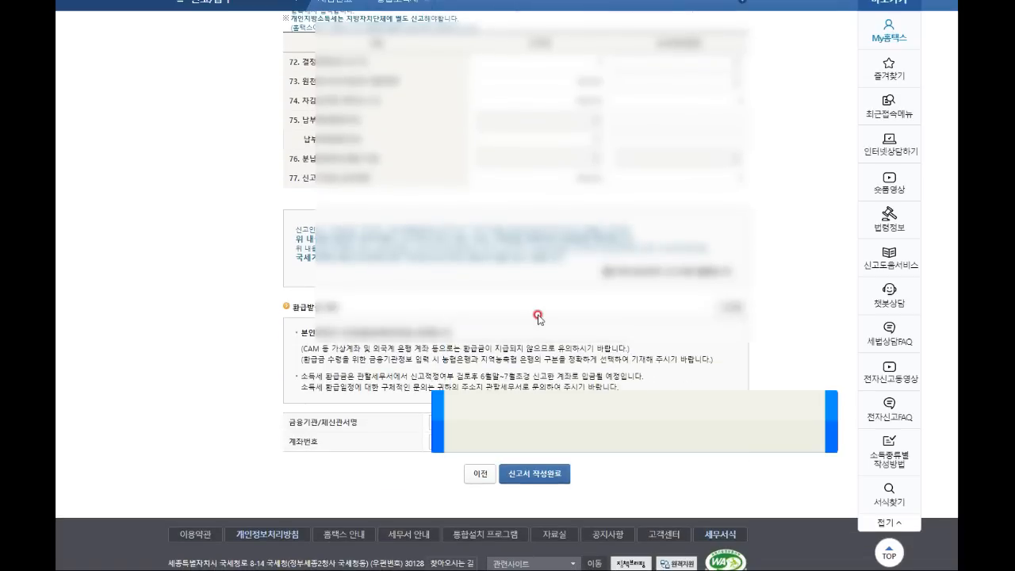
- Complete the comprehensive income tax return below the refund account section and proceed with its submission
left_click(525, 477)
left_click(676, 216)
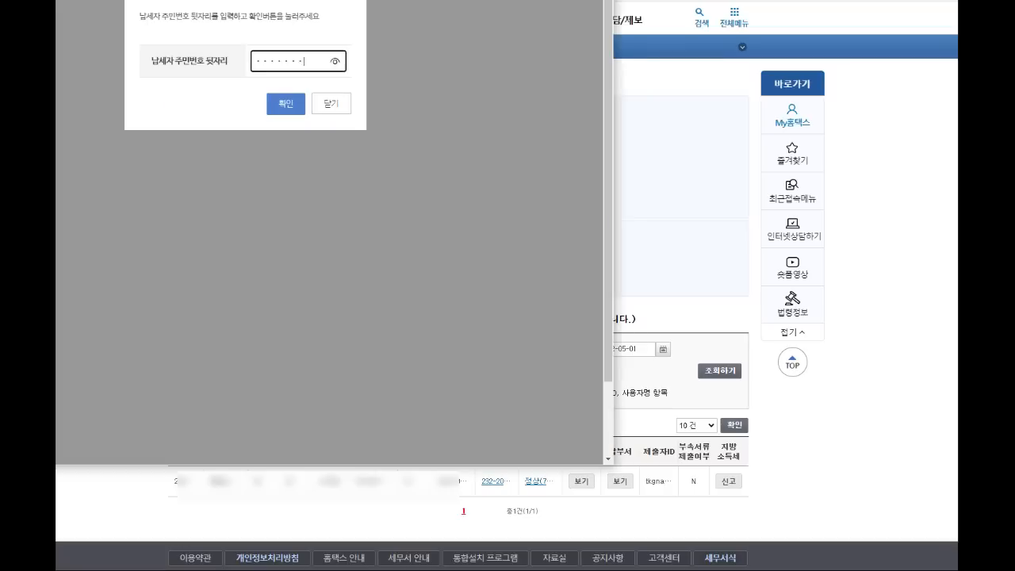
- Verify the taxpayer with the last digits of the resident registration number in the Wetax 개인지방소득세 window
left_click_drag(409, 0, 585, 11)
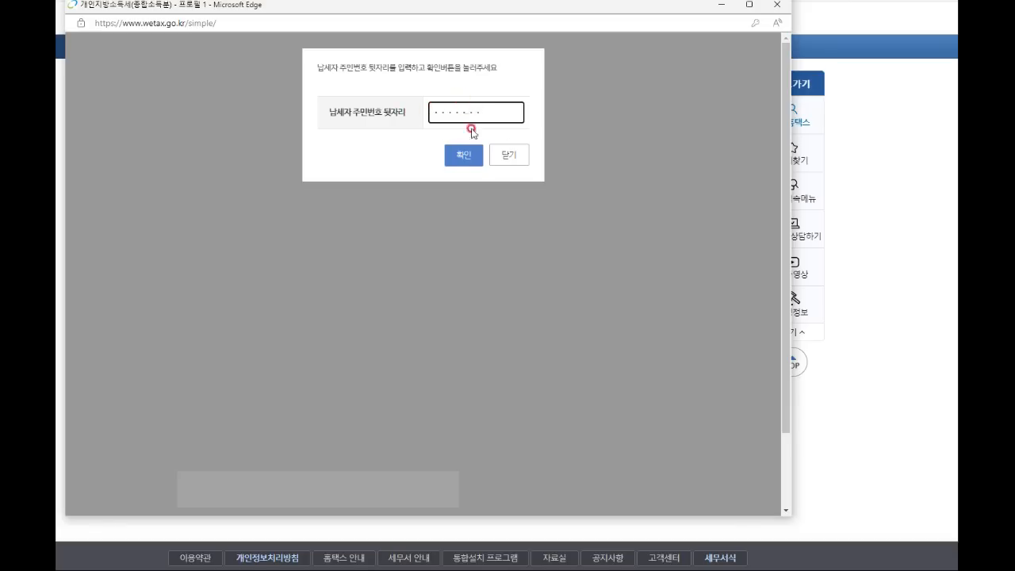
left_click(463, 156)
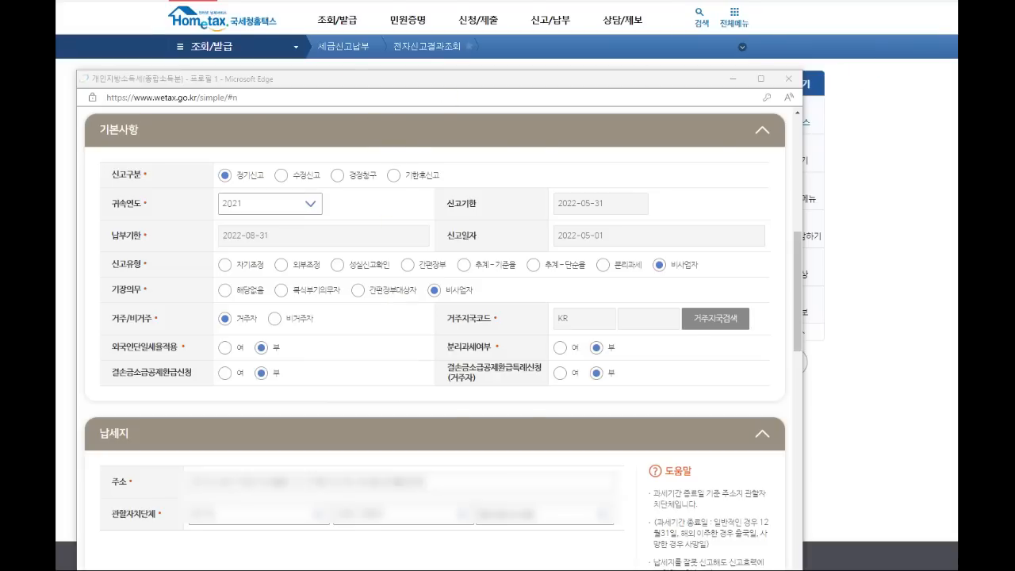
- Agree to the declaration under 동의 여부, submit the 개인지방소득세 return and close the Wetax window
scroll(577, 268, "down", 10)
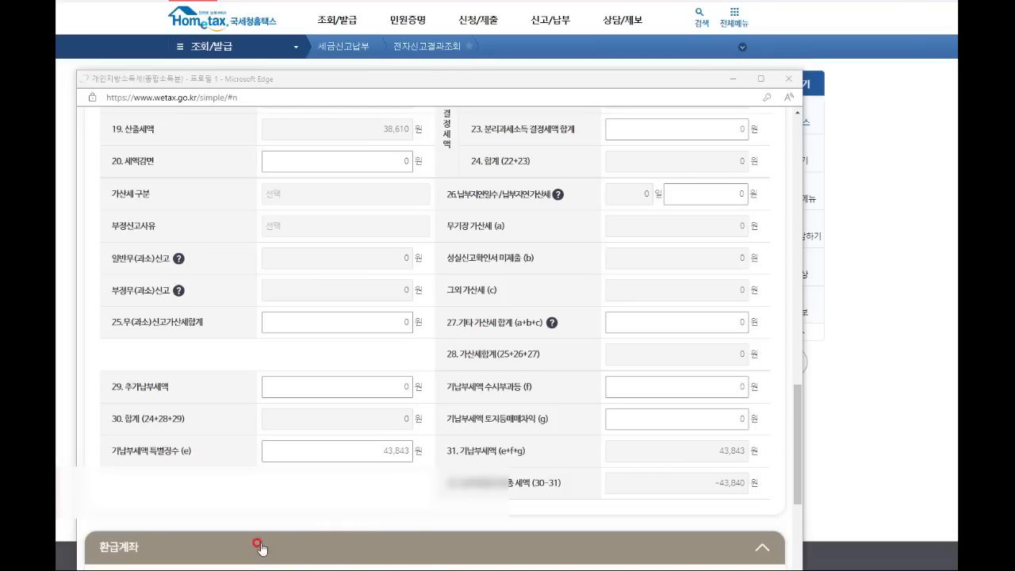
scroll(750, 177, "down", 4)
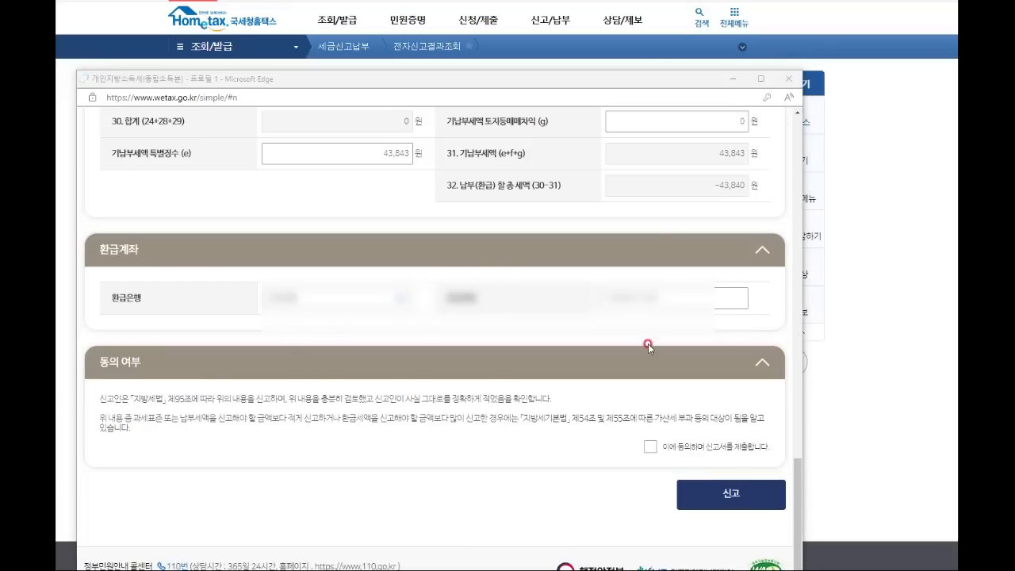
left_click(649, 447)
left_click(657, 448)
left_click(721, 499)
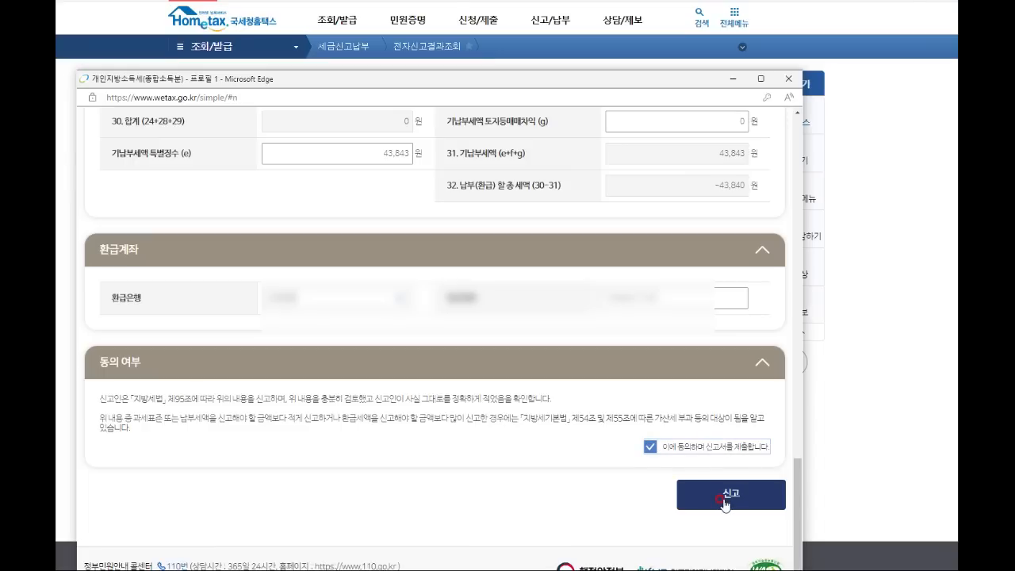
left_click(789, 79)
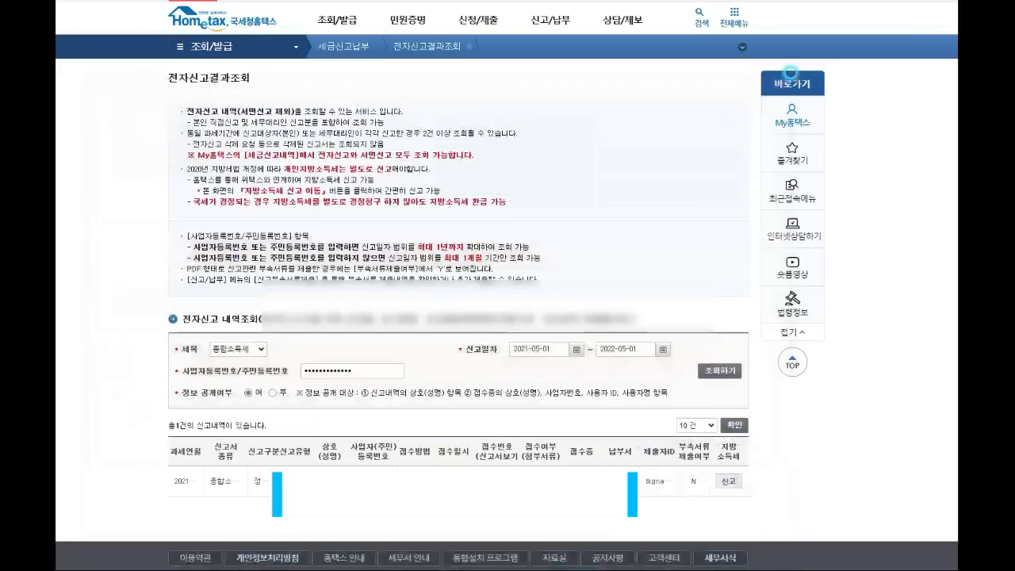